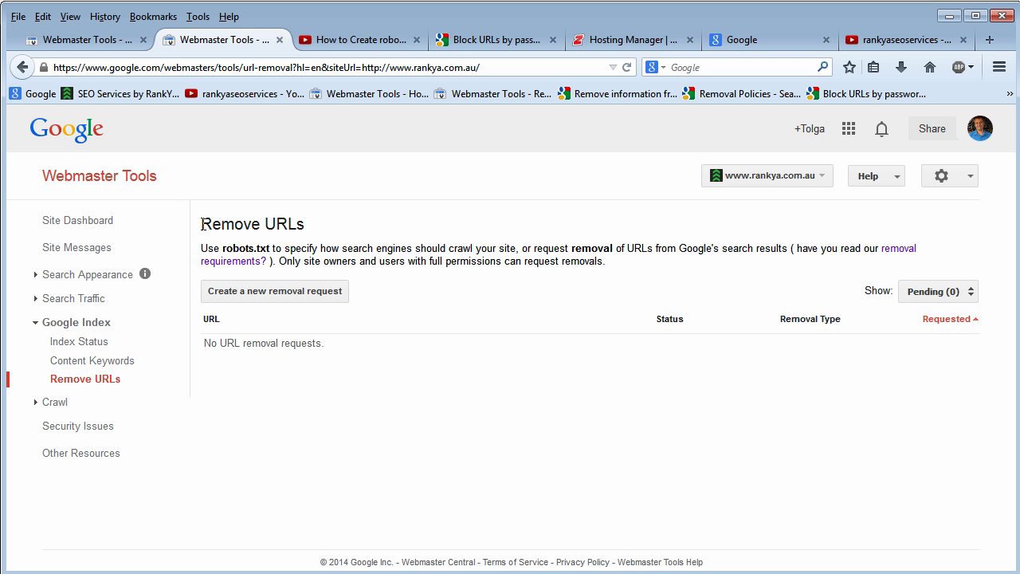
- Highlight the Remove URLs heading and then its introductory paragraph for emphasis
drag(200, 224, 306, 227)
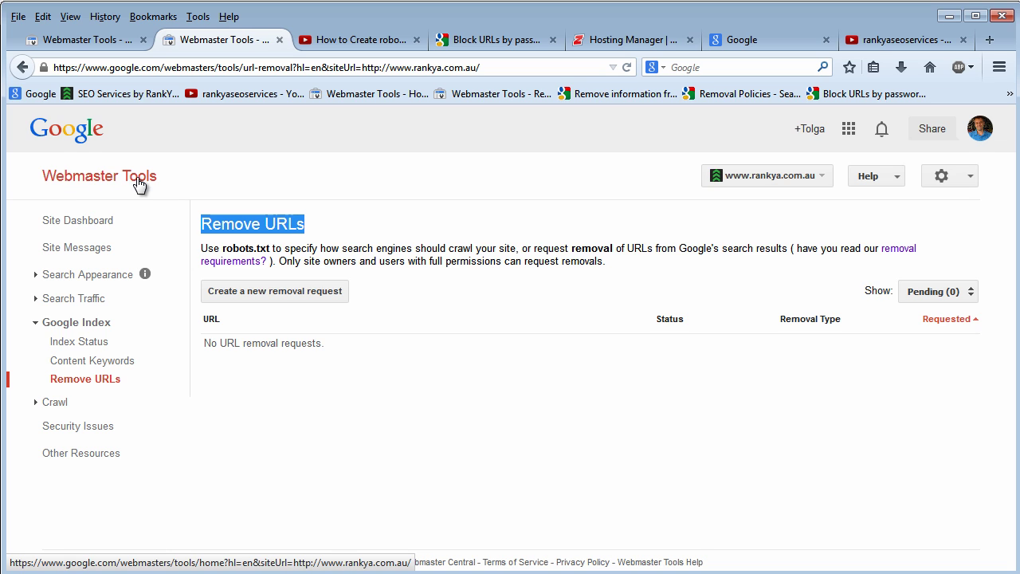
click(295, 237)
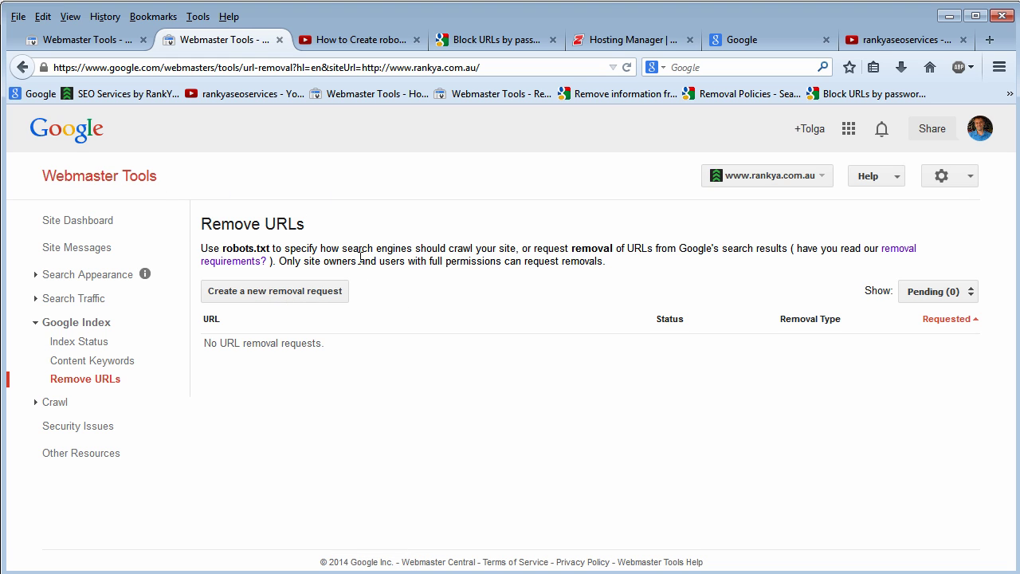
drag(202, 249, 606, 265)
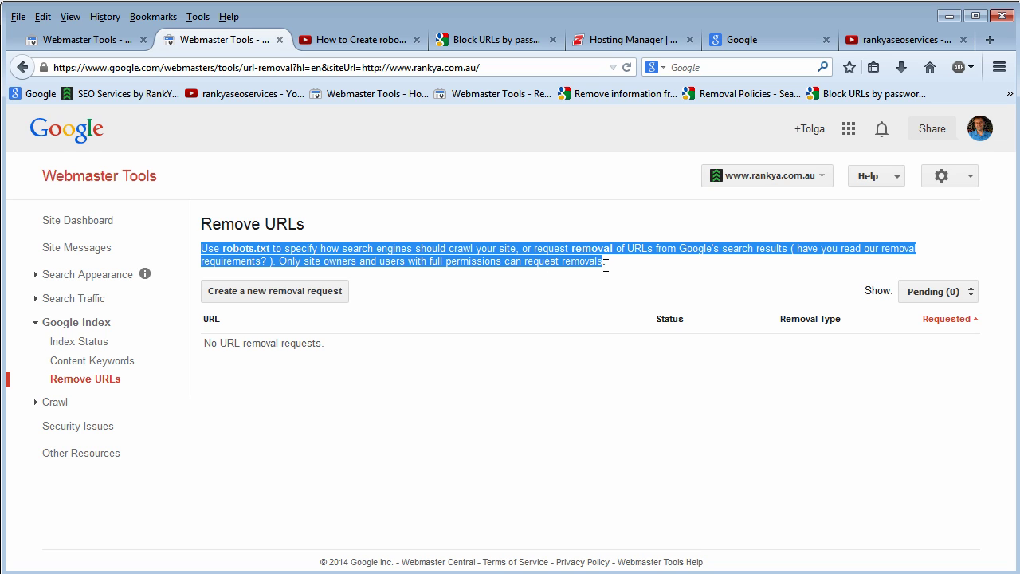
click(504, 260)
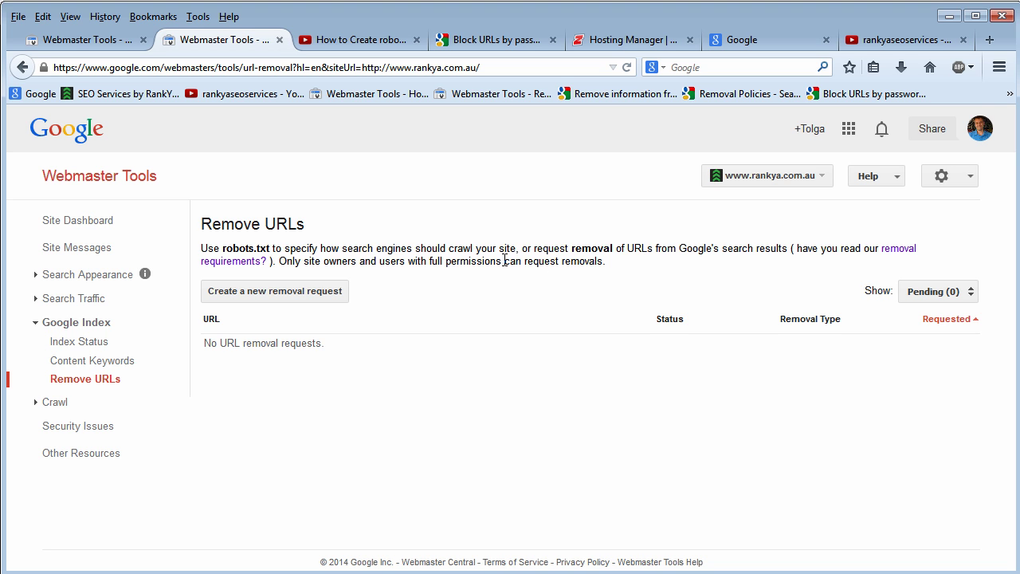
click(280, 292)
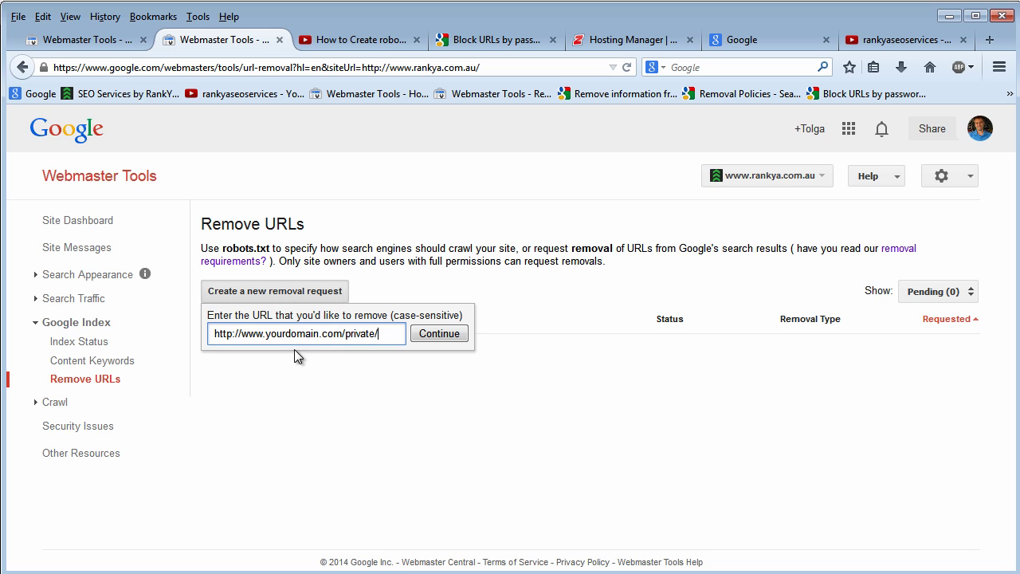
double_click(277, 334)
click(305, 334)
drag(397, 336, 212, 336)
- Glance at the Google search tab, then close the removal prompt without submitting
click(772, 37)
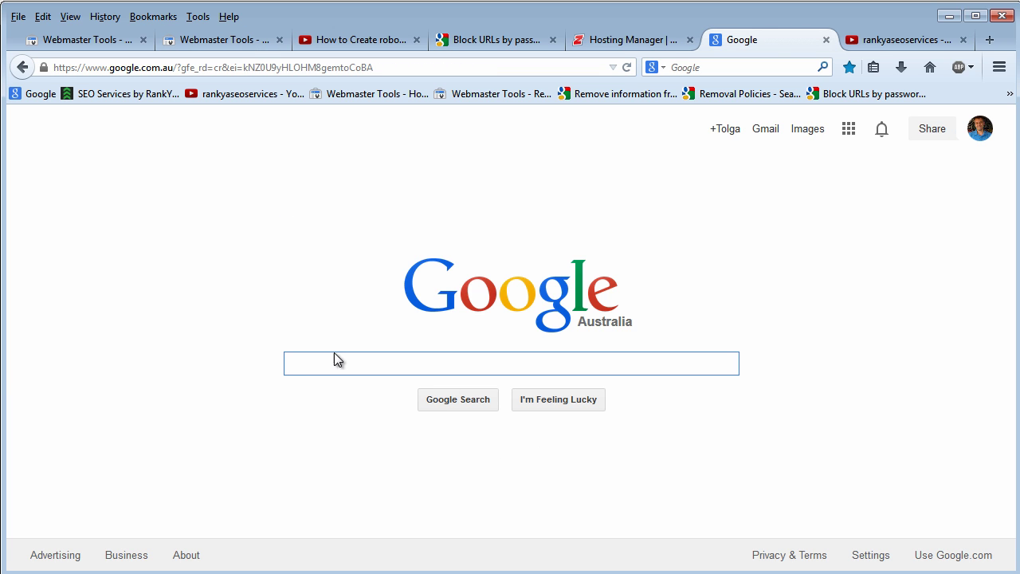
click(205, 39)
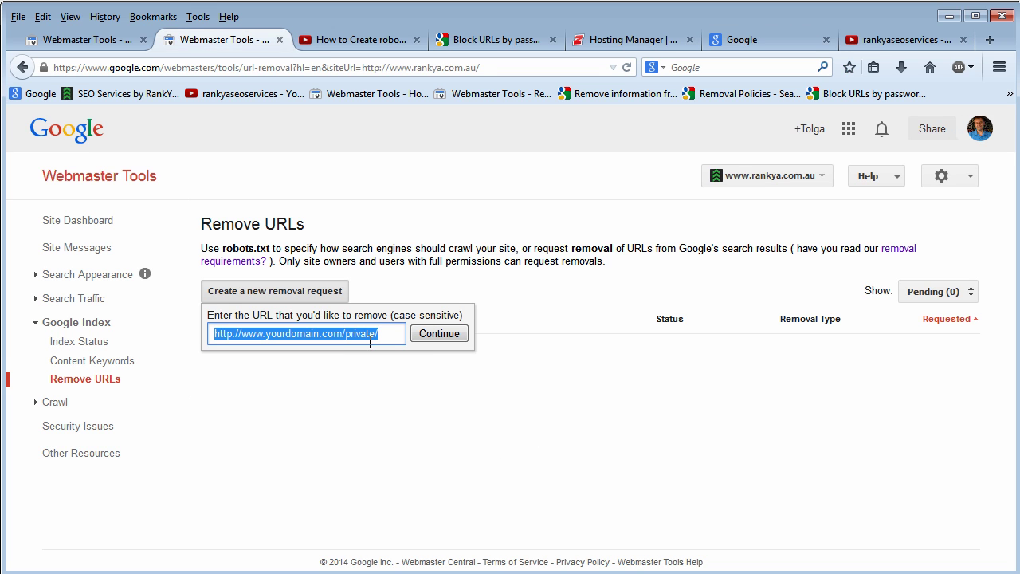
click(478, 274)
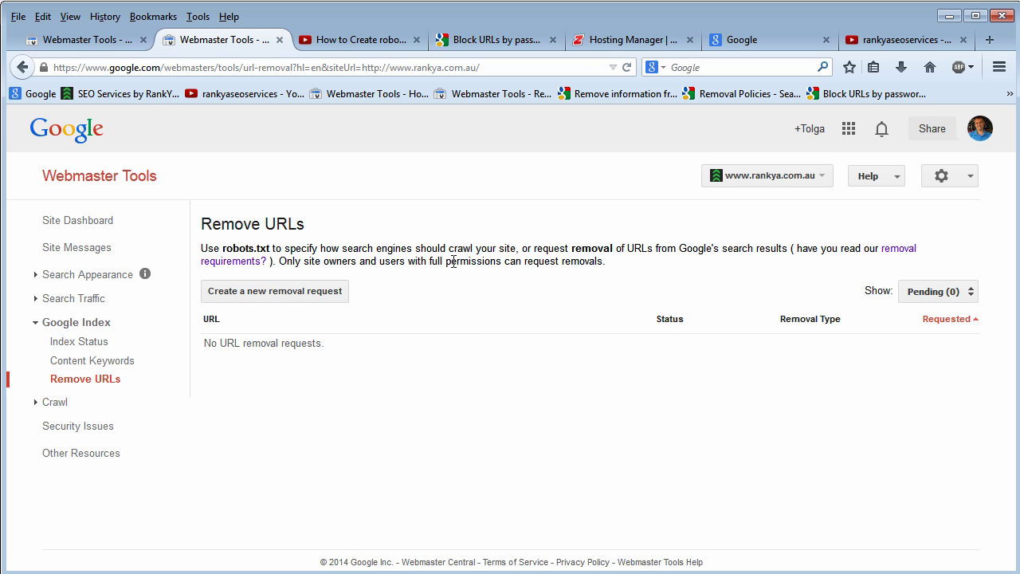
- Highlight 'Use robots.txt', view the robots.txt tutorial video, then bring up the removal requirements link menu
drag(202, 248, 274, 252)
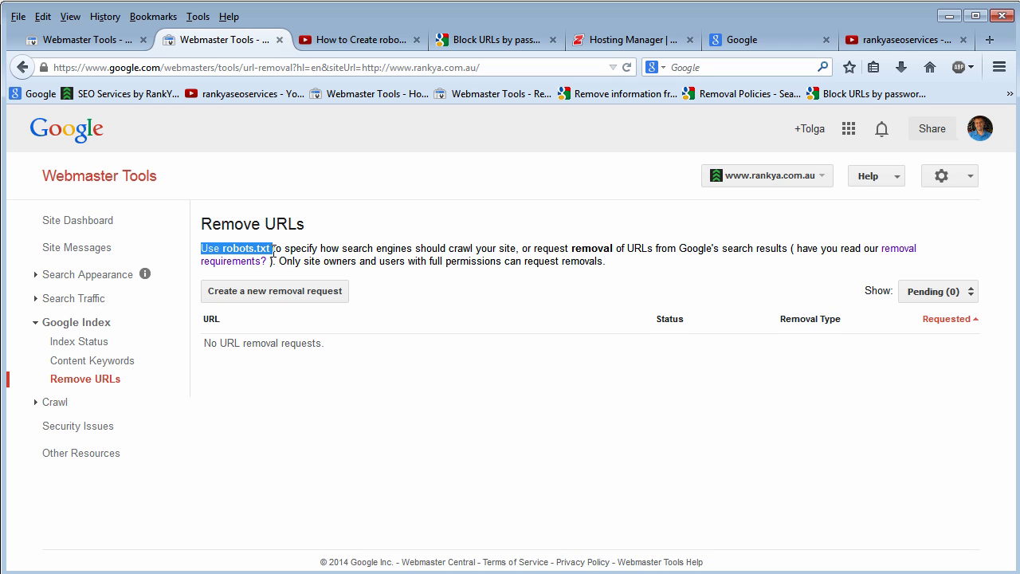
drag(273, 252, 518, 248)
click(518, 249)
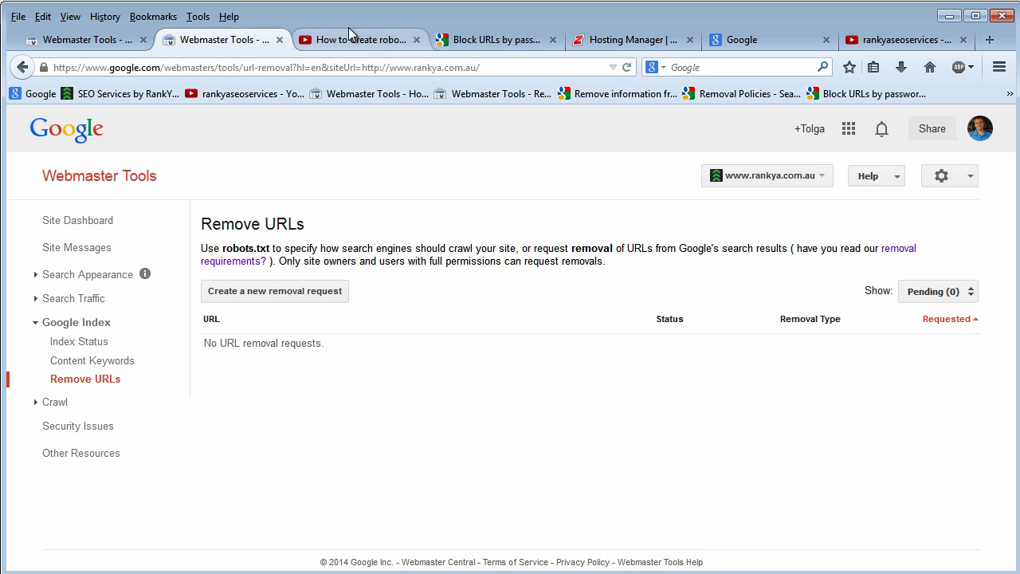
click(343, 39)
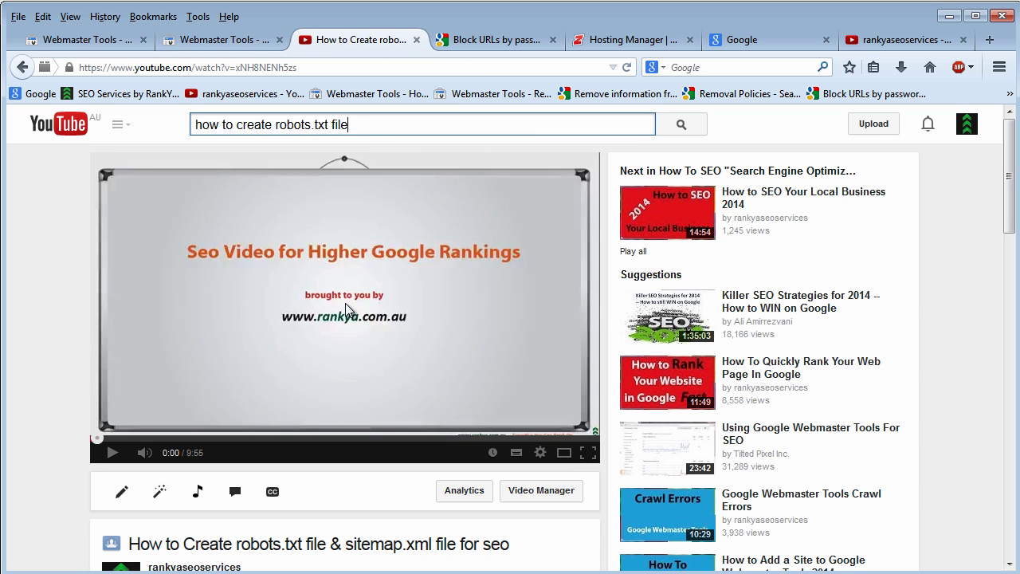
click(240, 42)
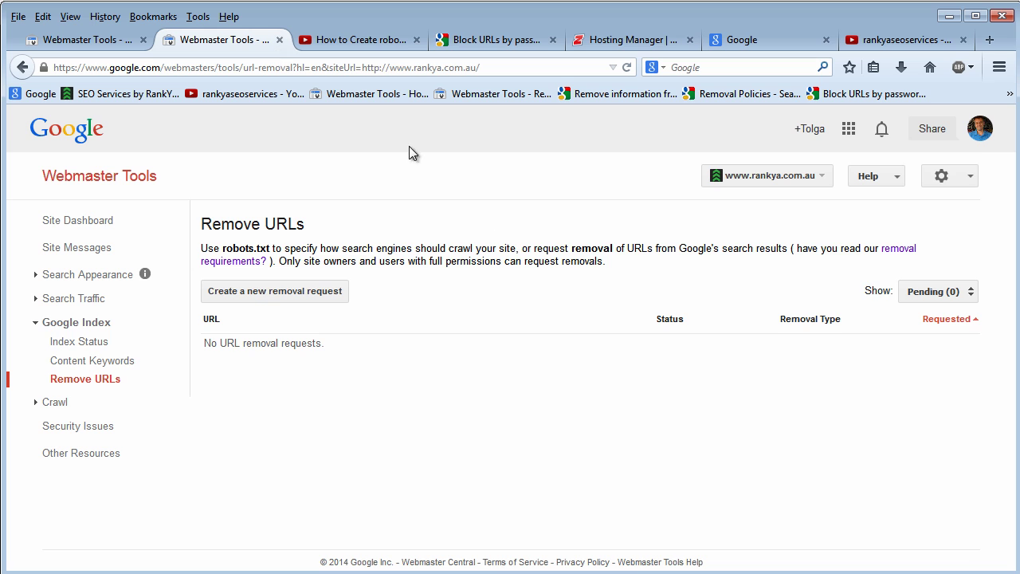
right_click(891, 254)
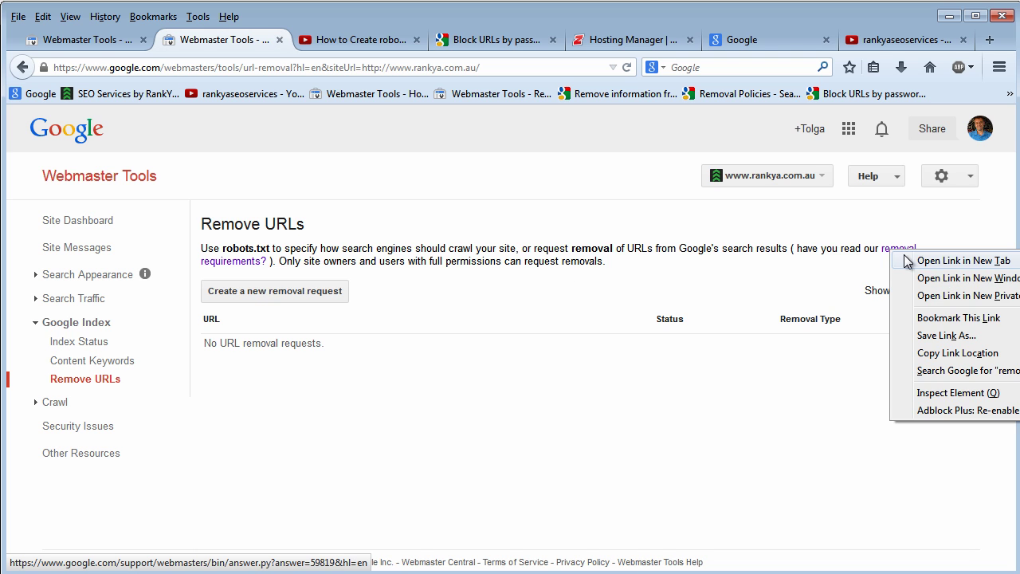
- Open the removal requirements link in a new tab and view the Block URLs help article
click(917, 262)
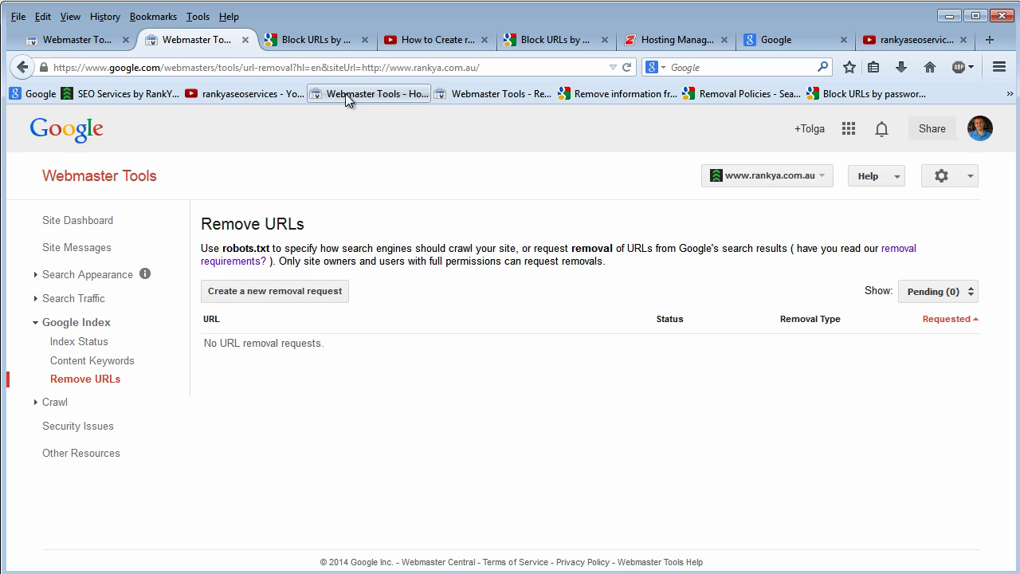
click(317, 40)
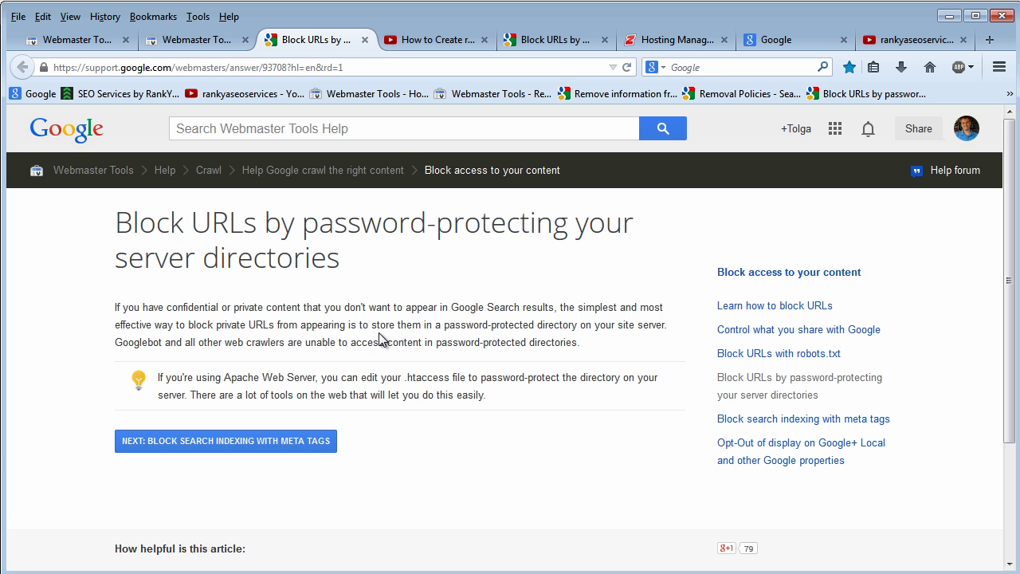
click(195, 45)
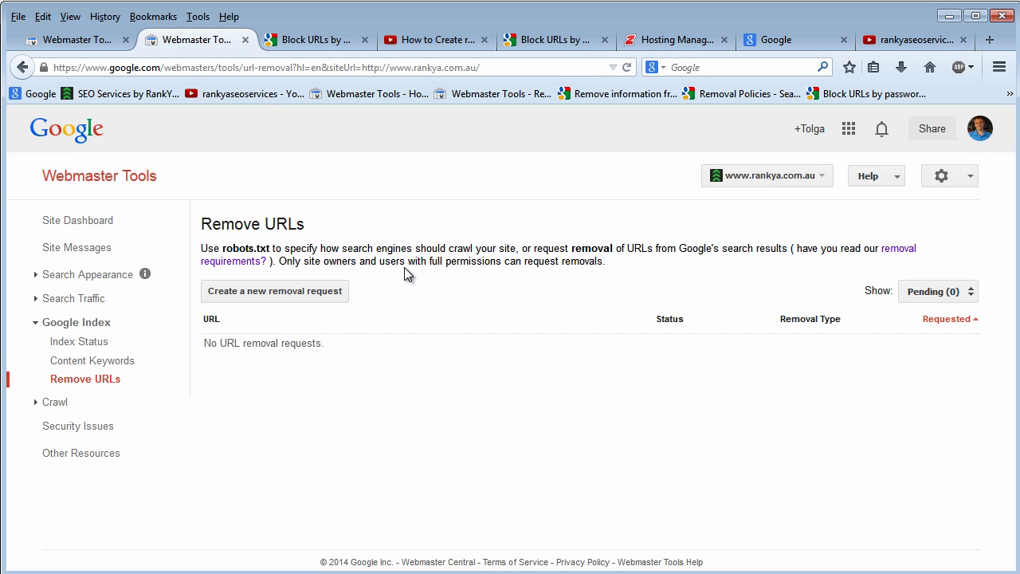
click(322, 46)
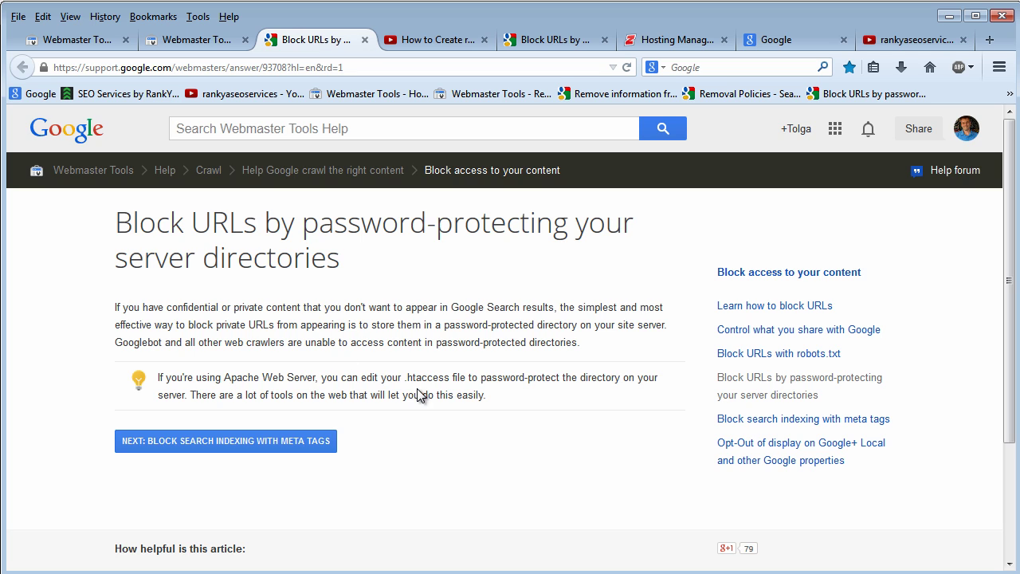
- Highlight the .htaccess and Apache Web Server mentions in the tip, then switch to the YouTube channel
drag(407, 379, 451, 378)
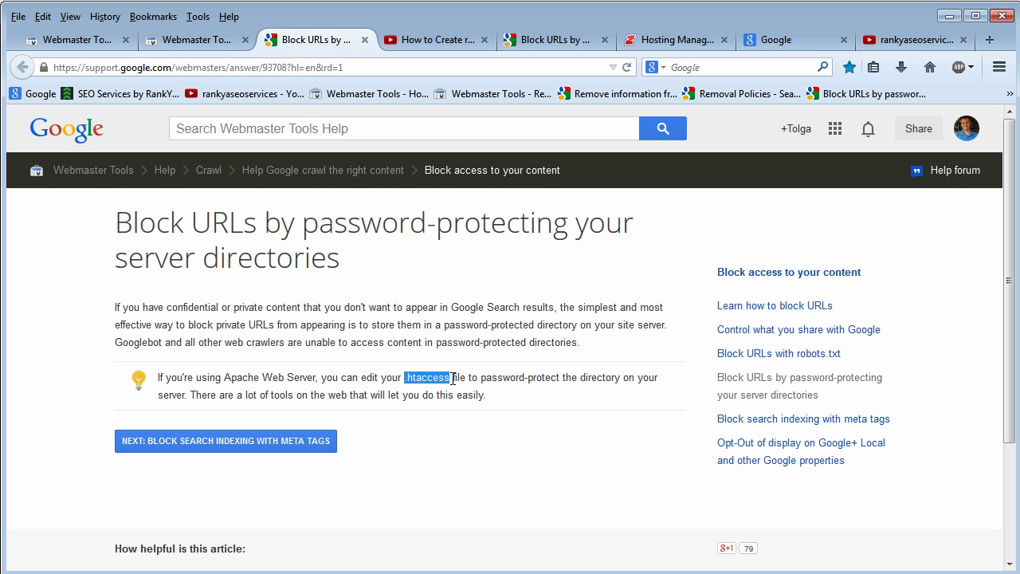
click(359, 397)
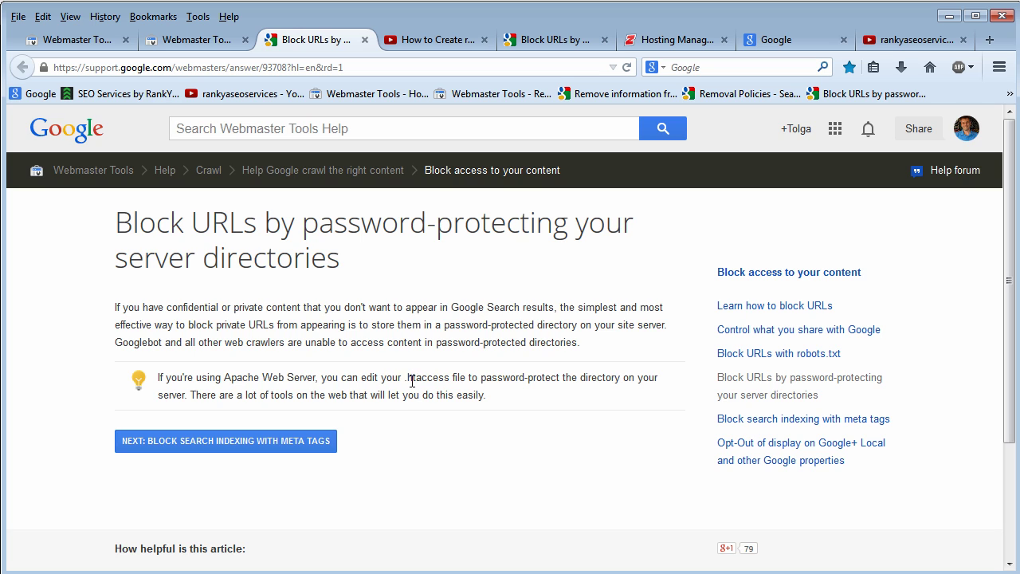
drag(407, 380, 449, 381)
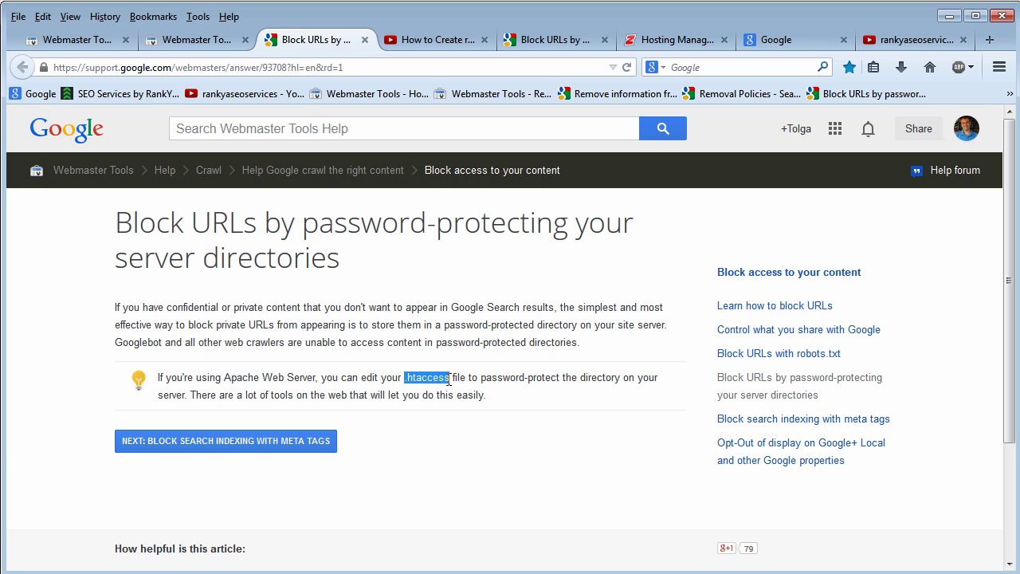
click(226, 378)
drag(226, 377, 318, 378)
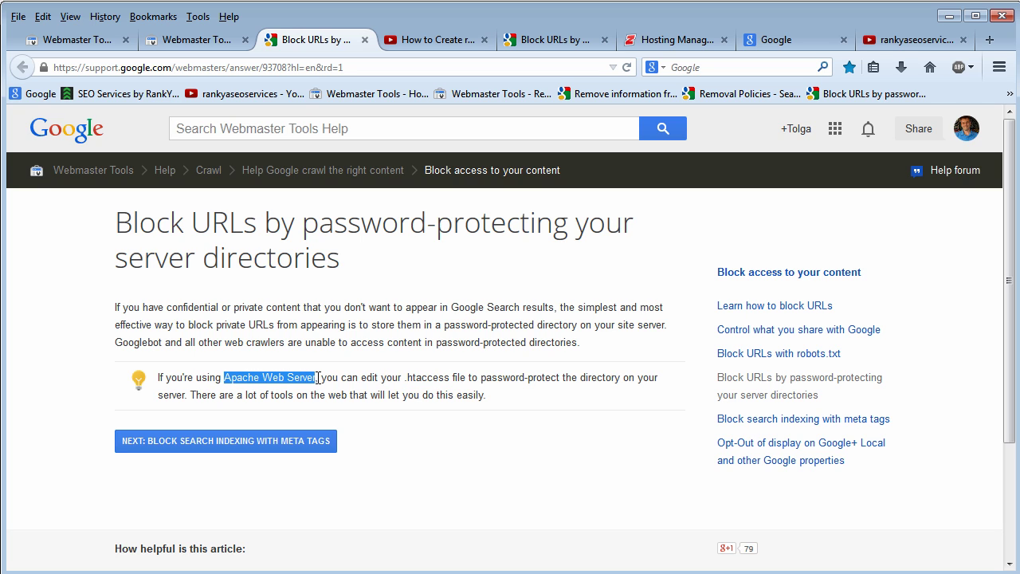
click(319, 389)
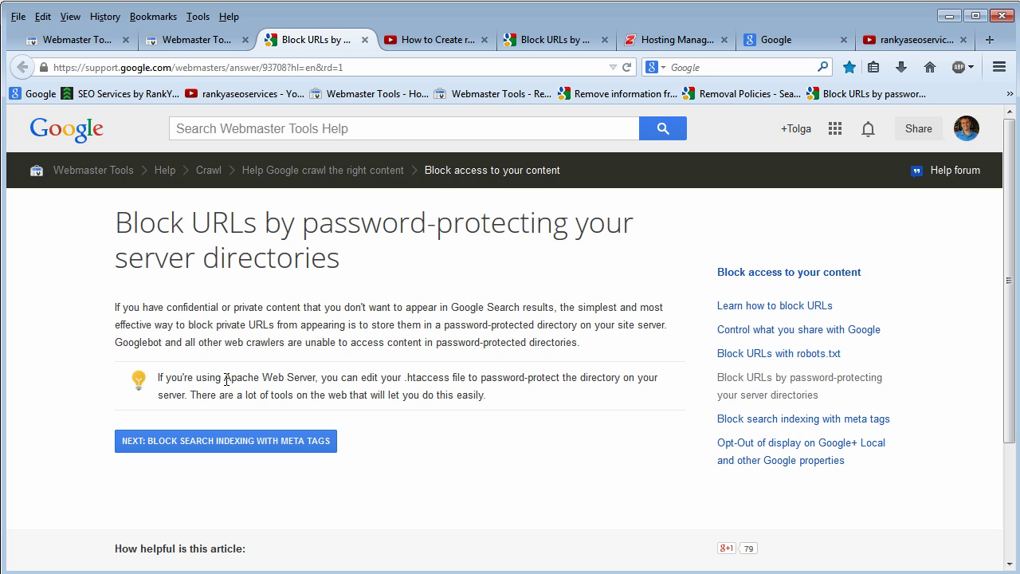
drag(224, 378, 316, 379)
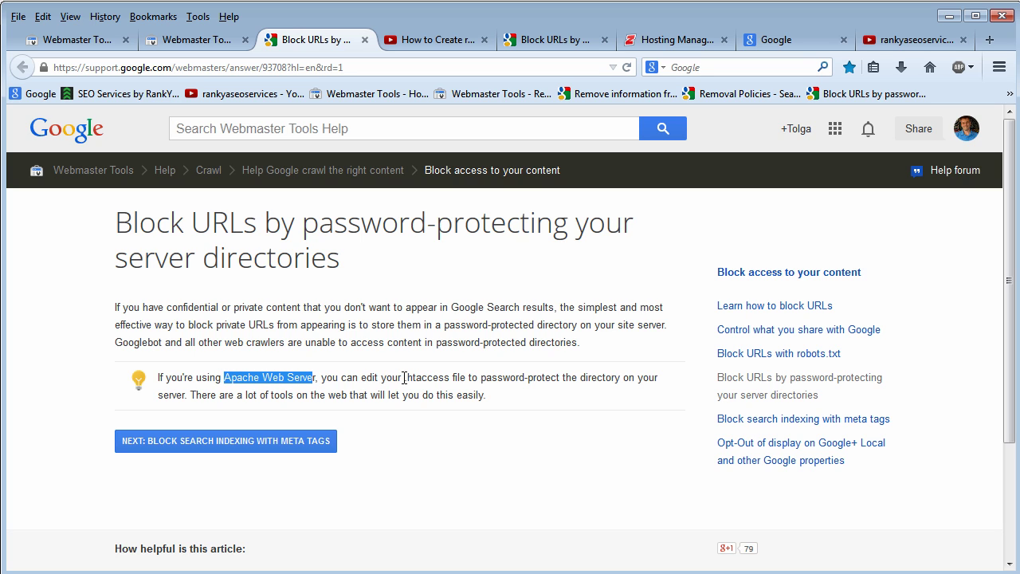
drag(405, 378, 563, 381)
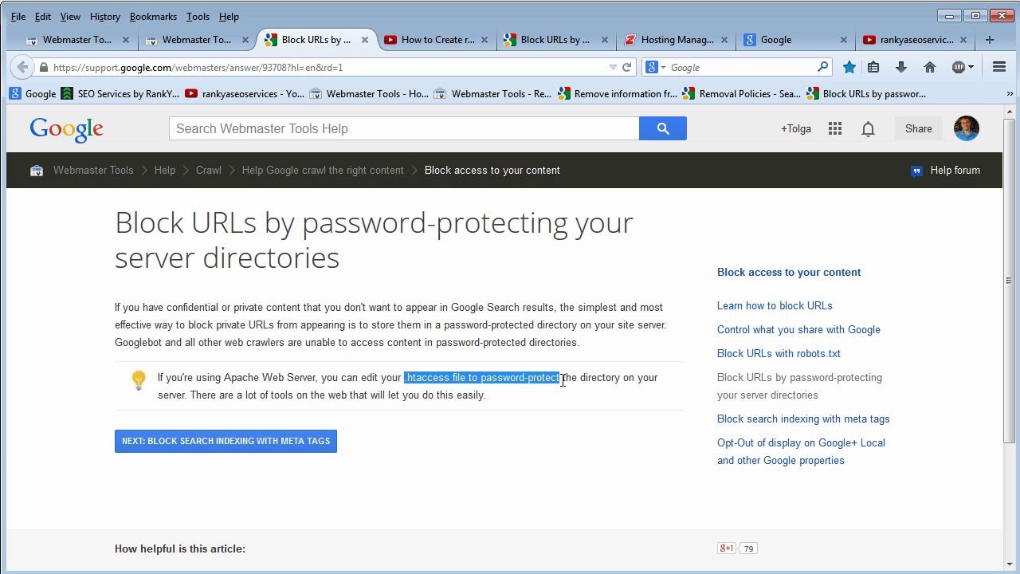
click(402, 379)
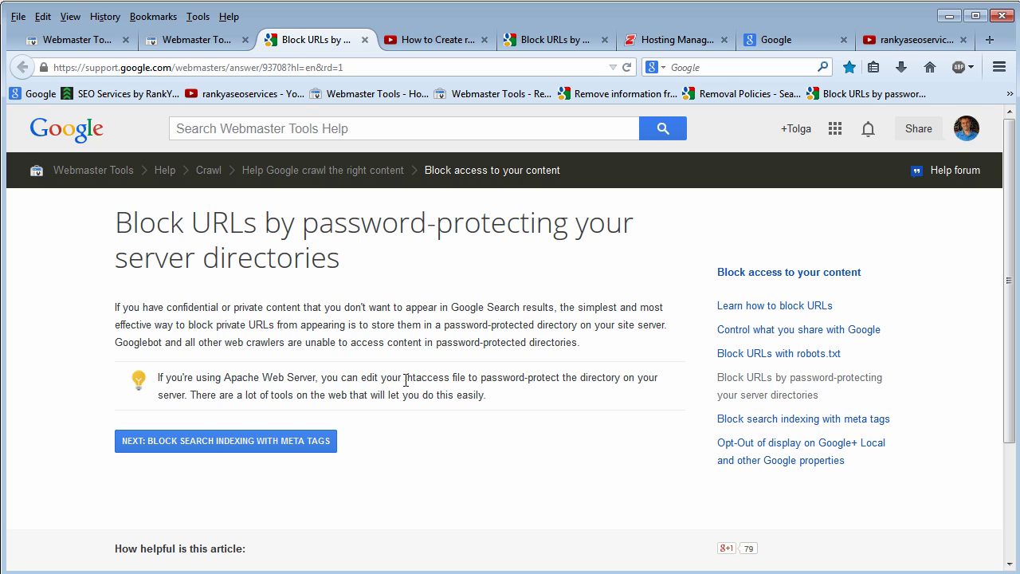
drag(405, 380, 561, 383)
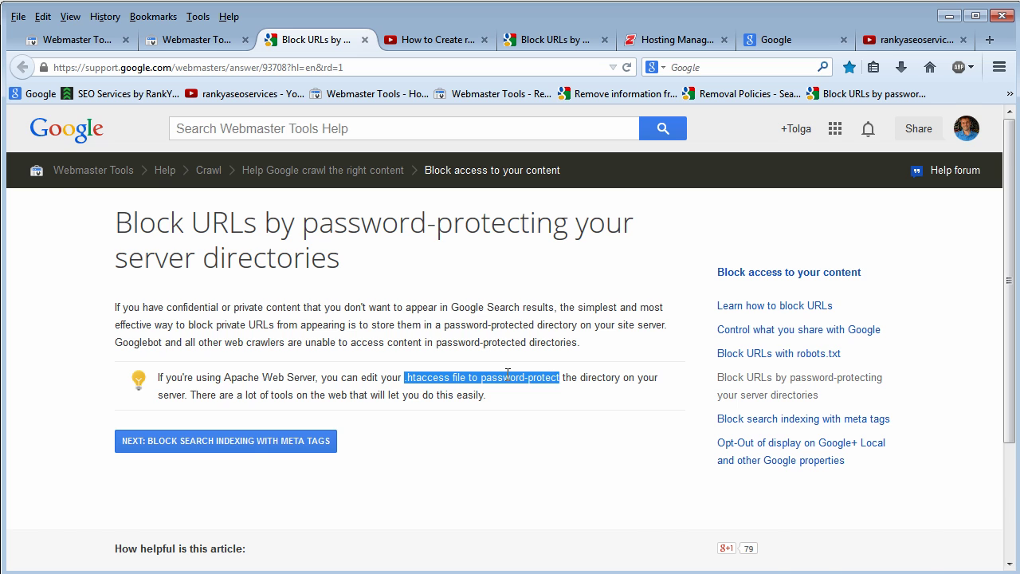
click(925, 45)
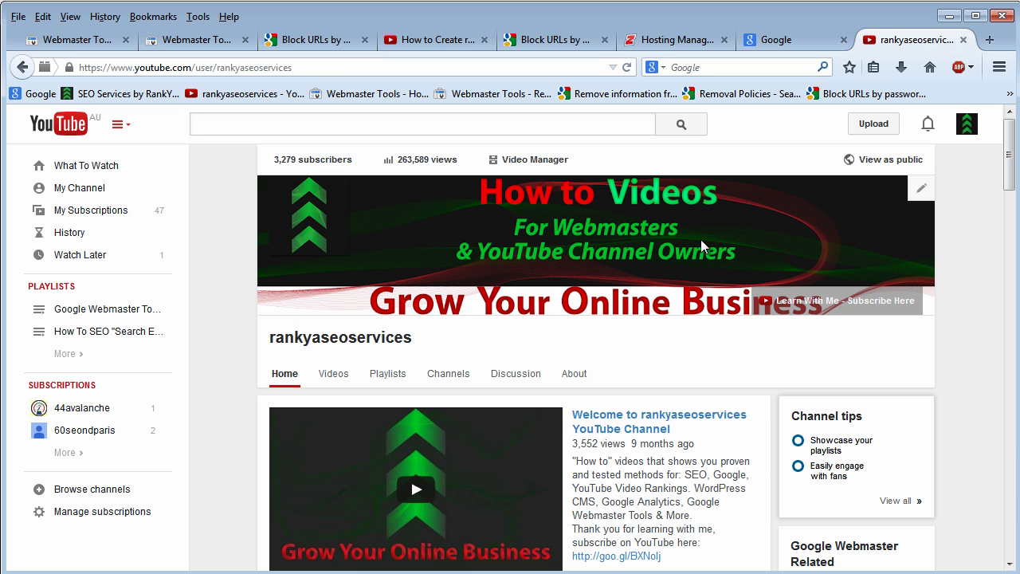
- In Crazy Domains Hosting Manager, open Security > Password Directories and browse the Web Root folder listing
mouse_move(542, 453)
click(666, 39)
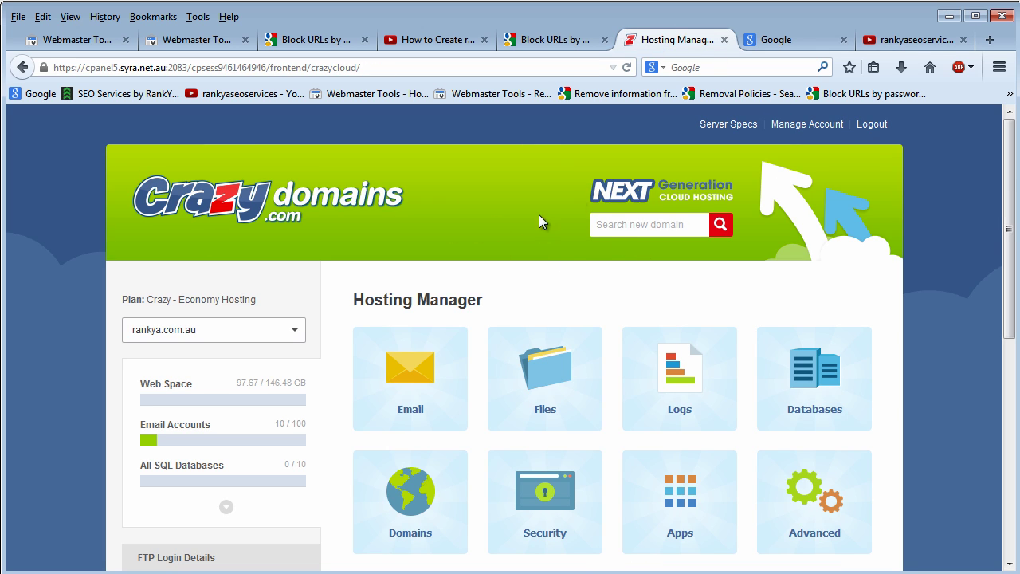
scroll(492, 250, down, 4)
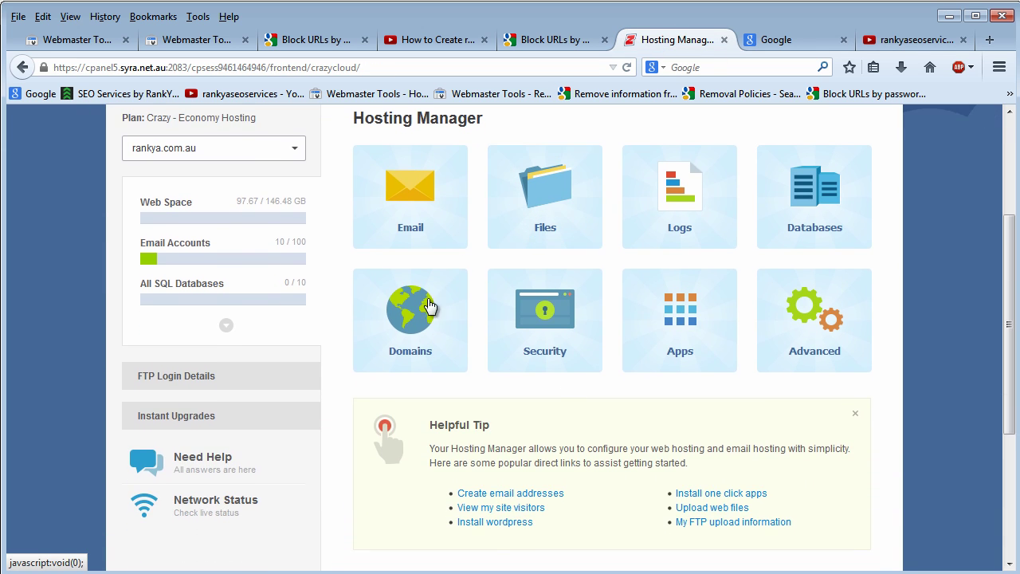
click(538, 337)
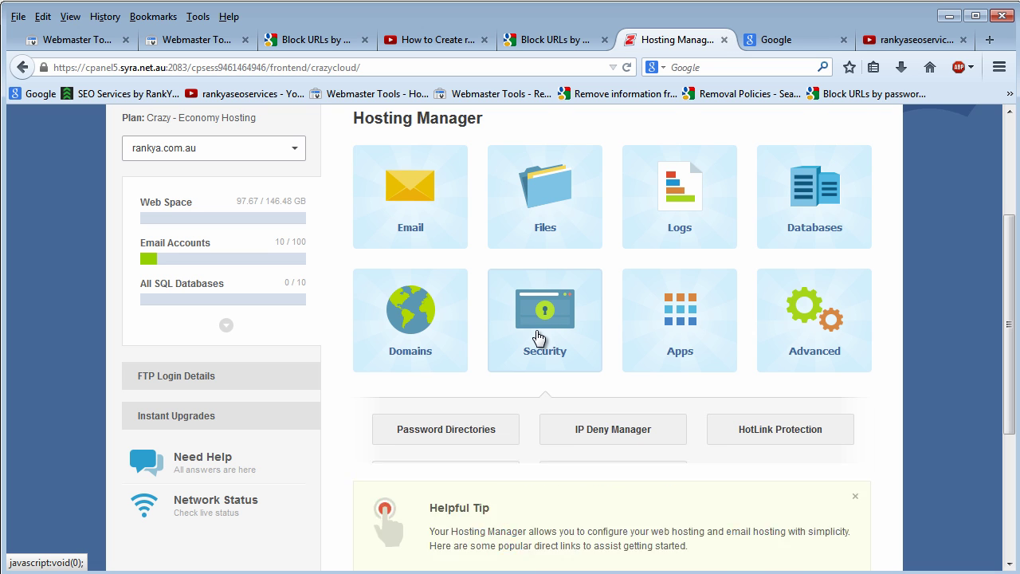
scroll(539, 336, down, 4)
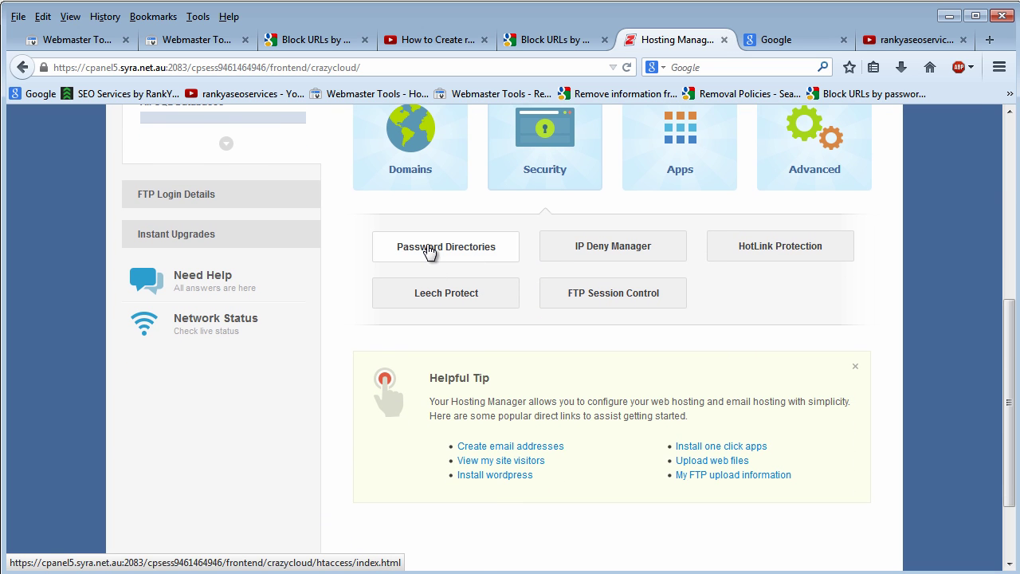
click(429, 248)
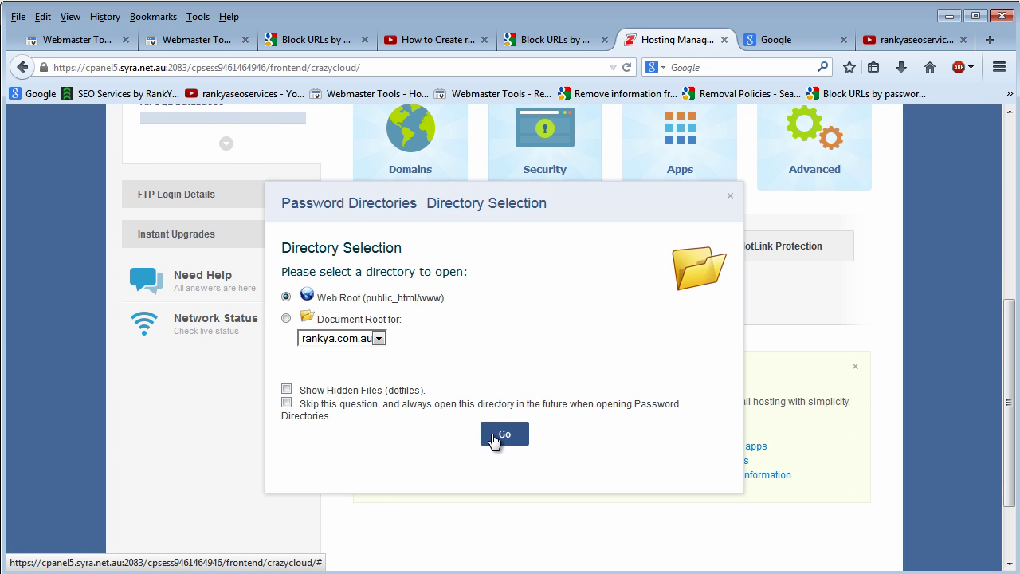
click(495, 441)
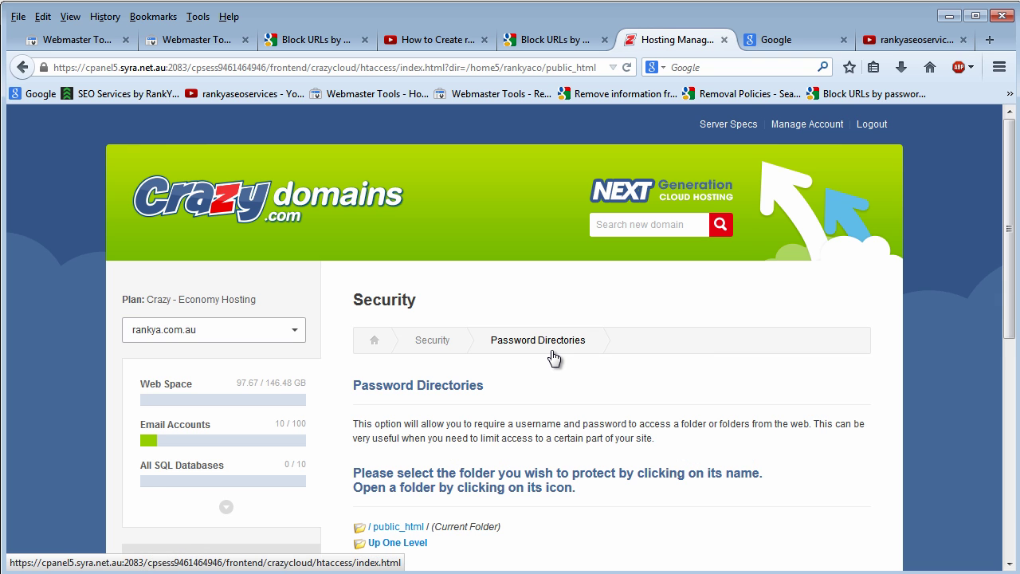
scroll(550, 359, down, 5)
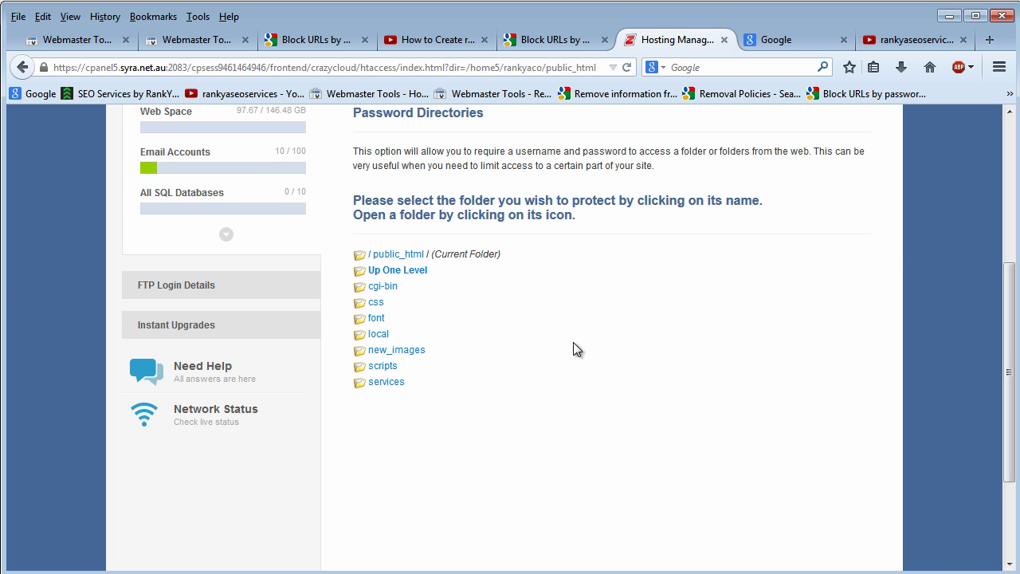
scroll(574, 342, up, 5)
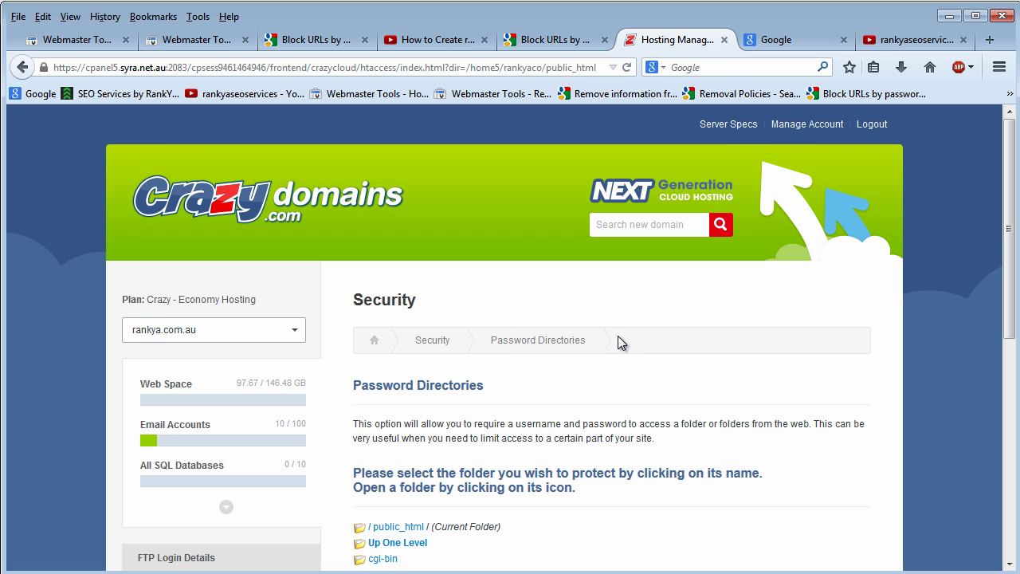
scroll(619, 341, down, 2)
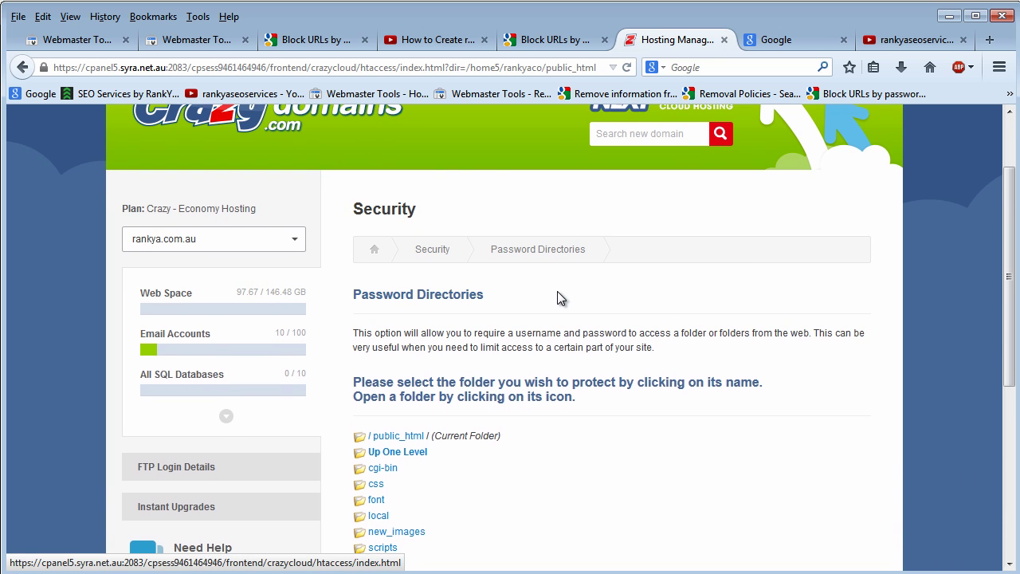
scroll(574, 285, down, 4)
scroll(588, 297, up, 2)
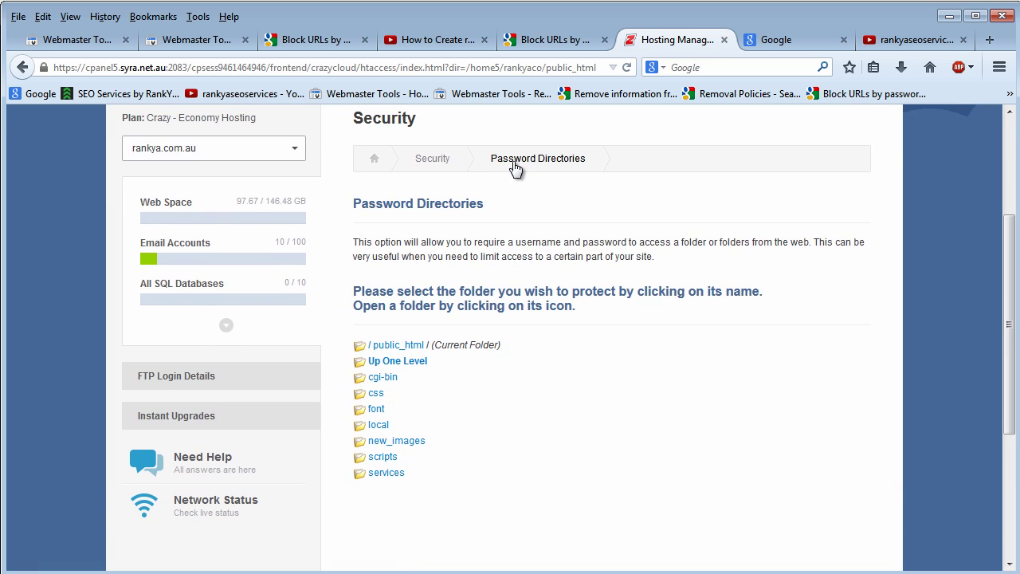
- Password-protect the scripts folder with directory name 'name it anything' and save
click(377, 459)
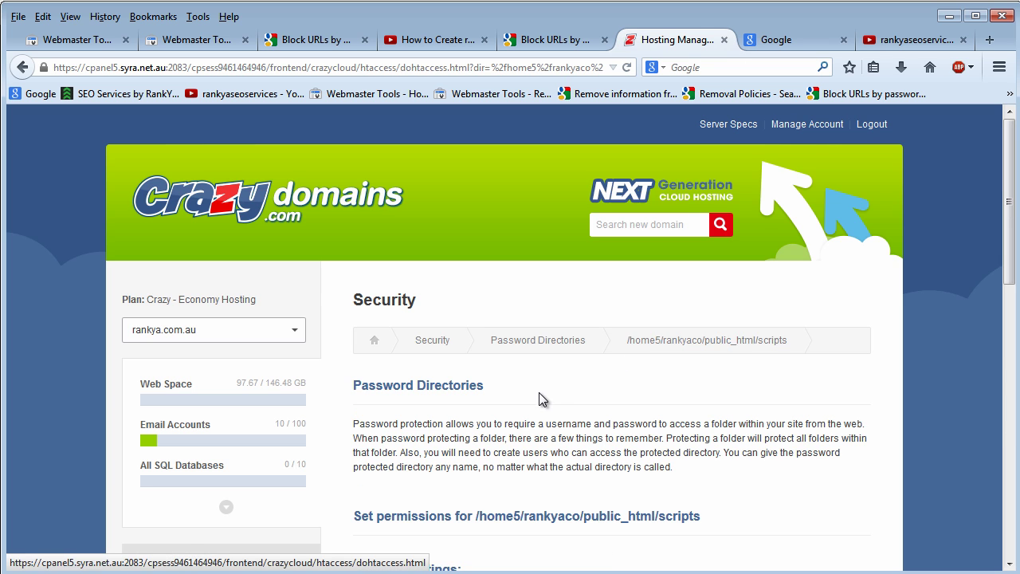
scroll(537, 393, down, 4)
scroll(534, 397, down, 4)
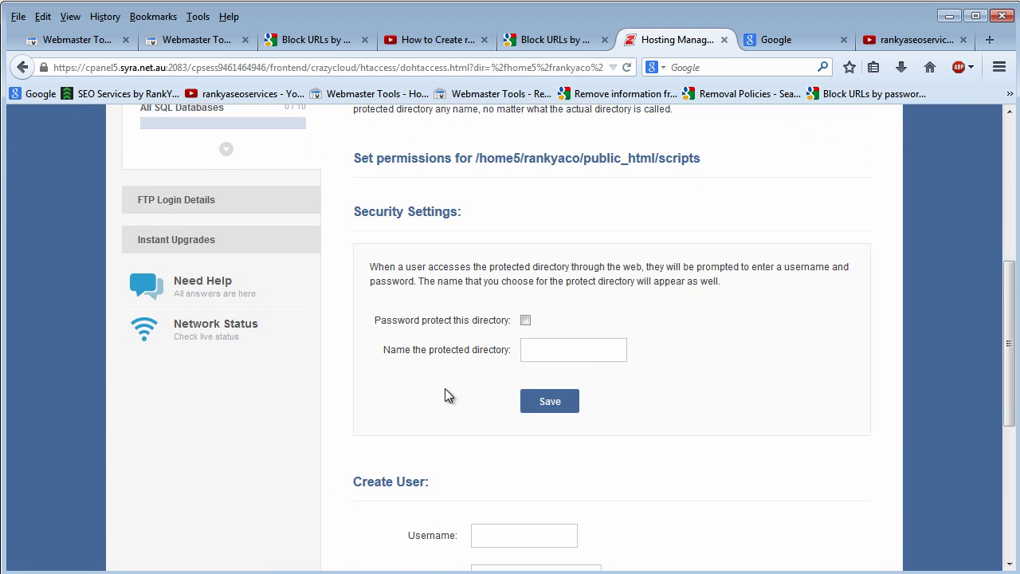
click(525, 315)
click(543, 343)
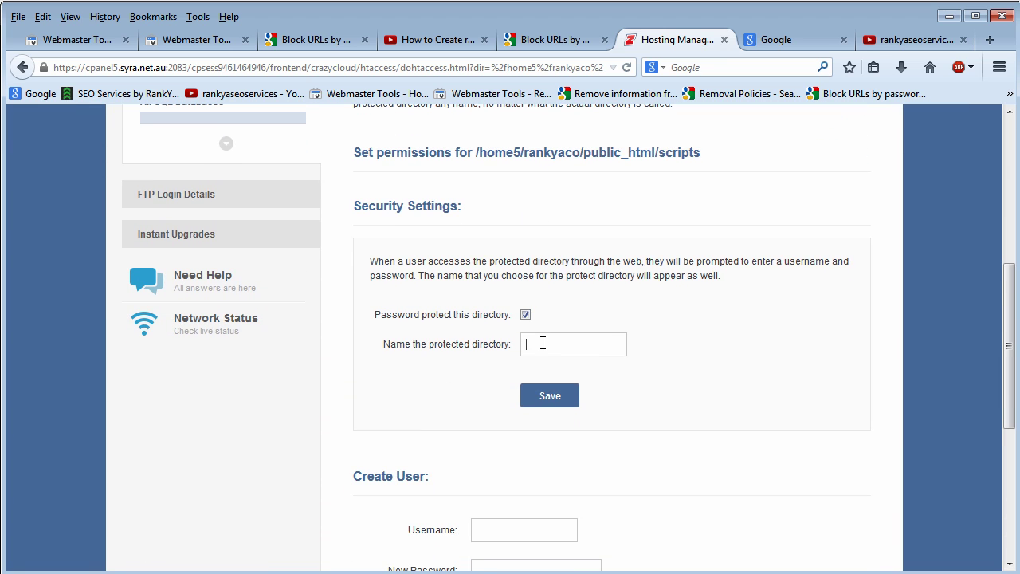
text(name it anything)
drag(599, 347, 518, 349)
click(549, 347)
scroll(494, 402, down, 2)
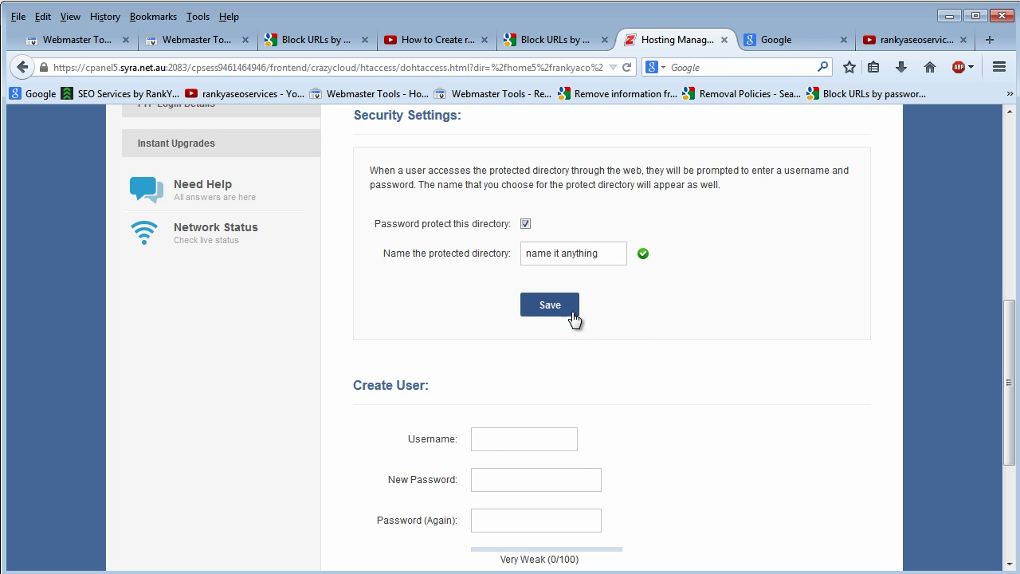
click(550, 305)
- Return to the Hosting Manager home page and show the Security options
scroll(499, 462, down, 3)
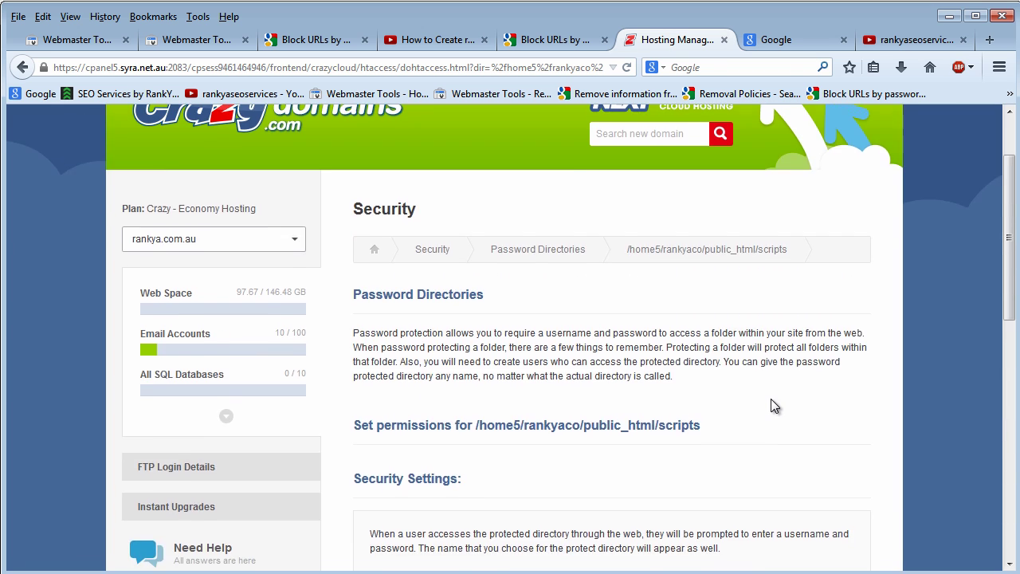
scroll(771, 406, up, 2)
click(372, 341)
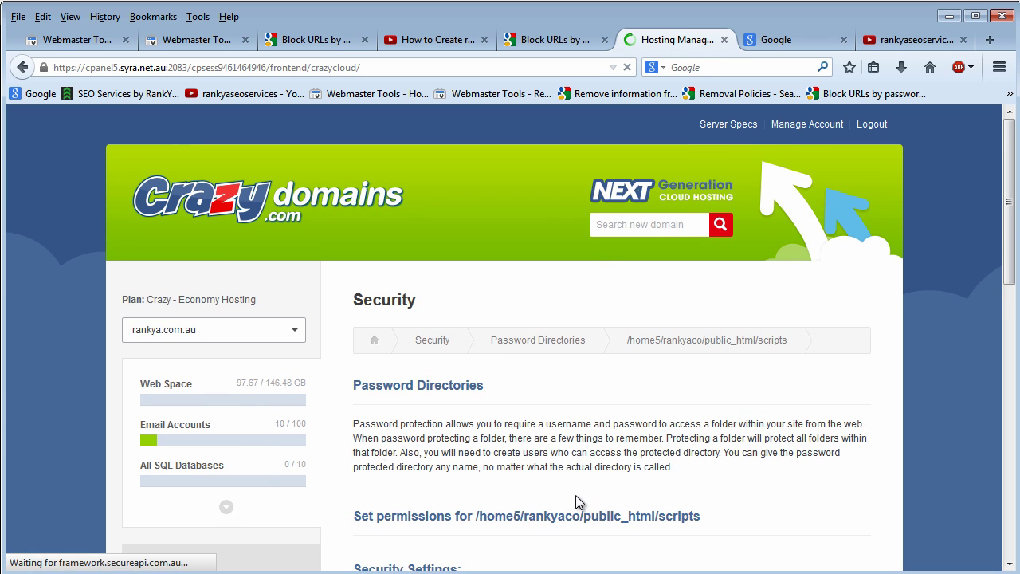
scroll(671, 314, down, 2)
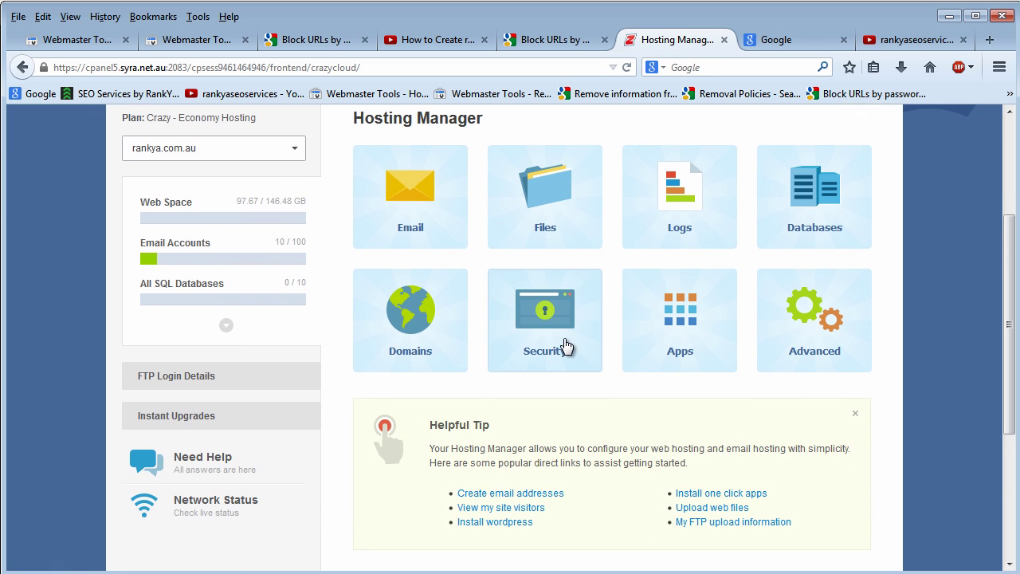
click(564, 345)
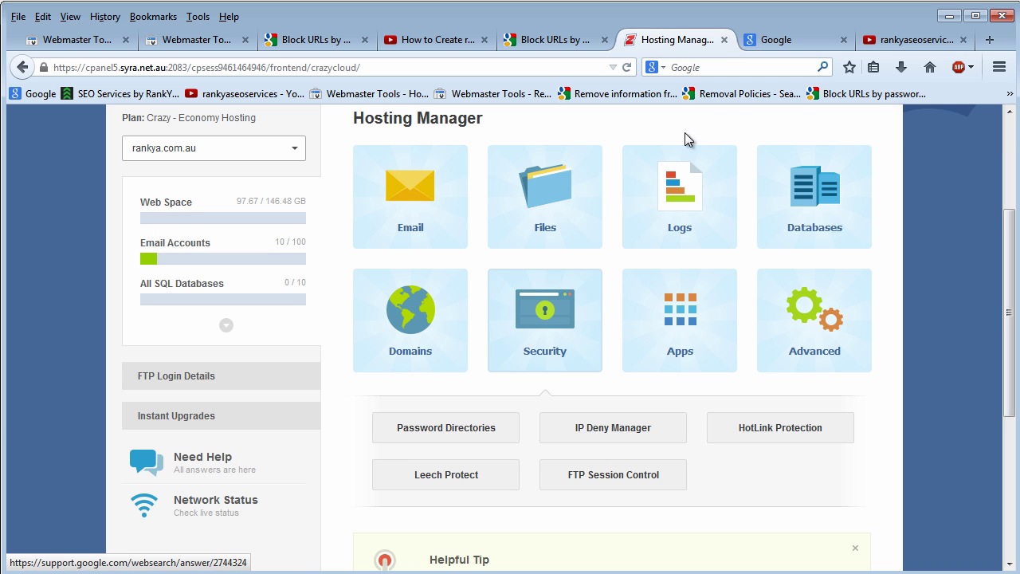
- Highlight the .htaccess tip and the confidential-content sentence in the password-protecting article, then return to Remove URLs
click(337, 40)
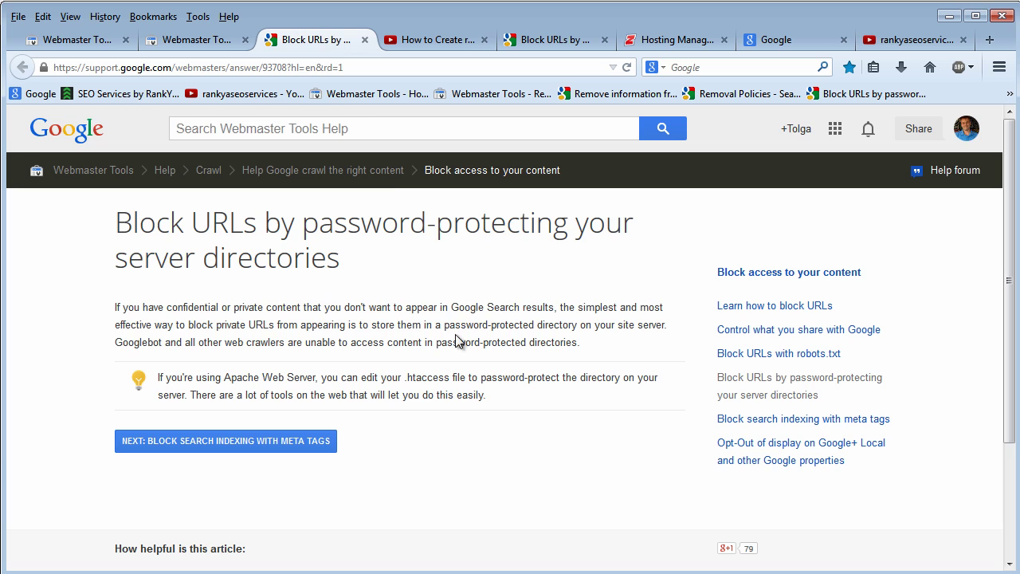
drag(405, 378, 443, 378)
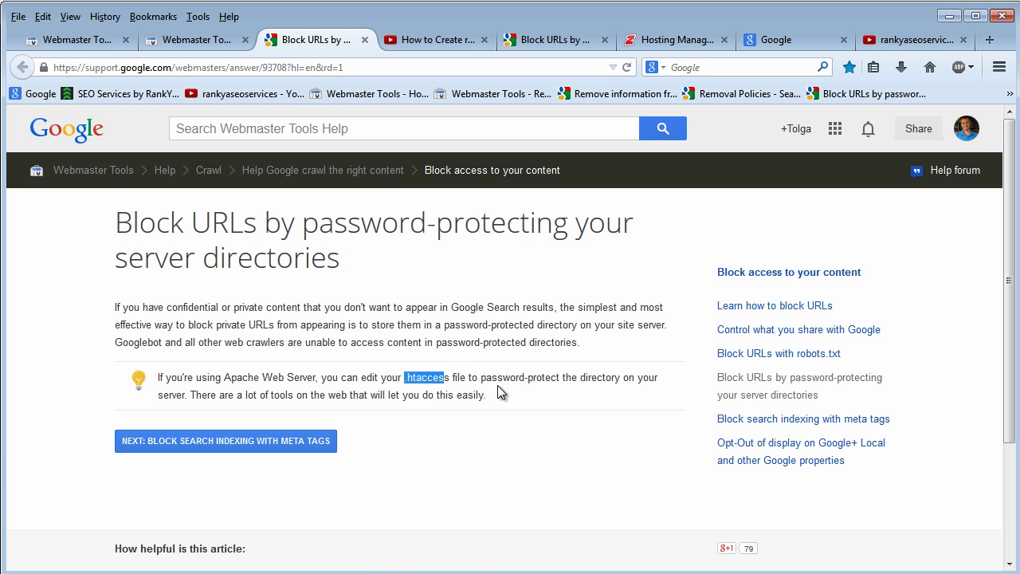
click(655, 38)
click(907, 43)
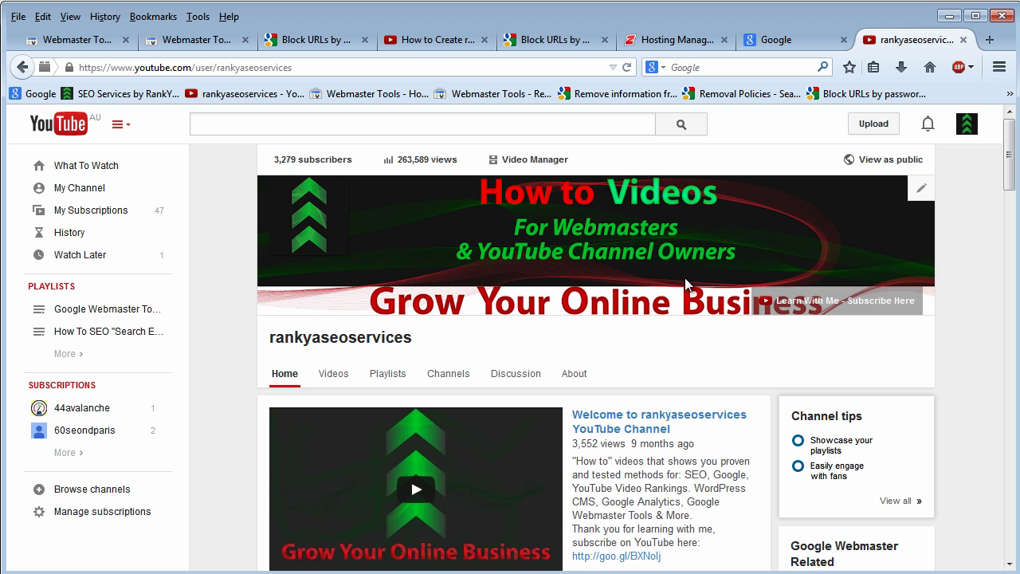
click(315, 40)
drag(128, 307, 403, 308)
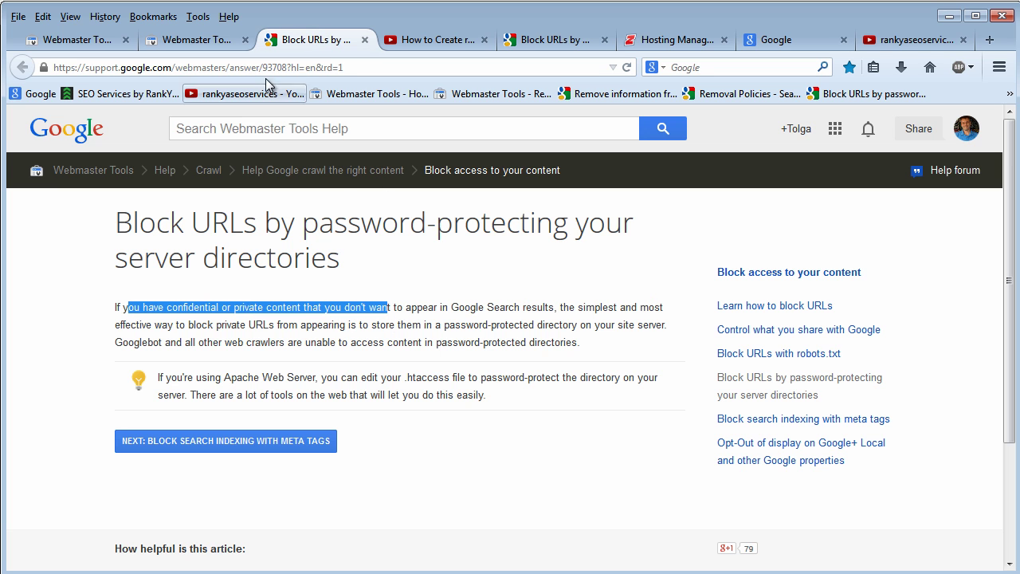
click(187, 39)
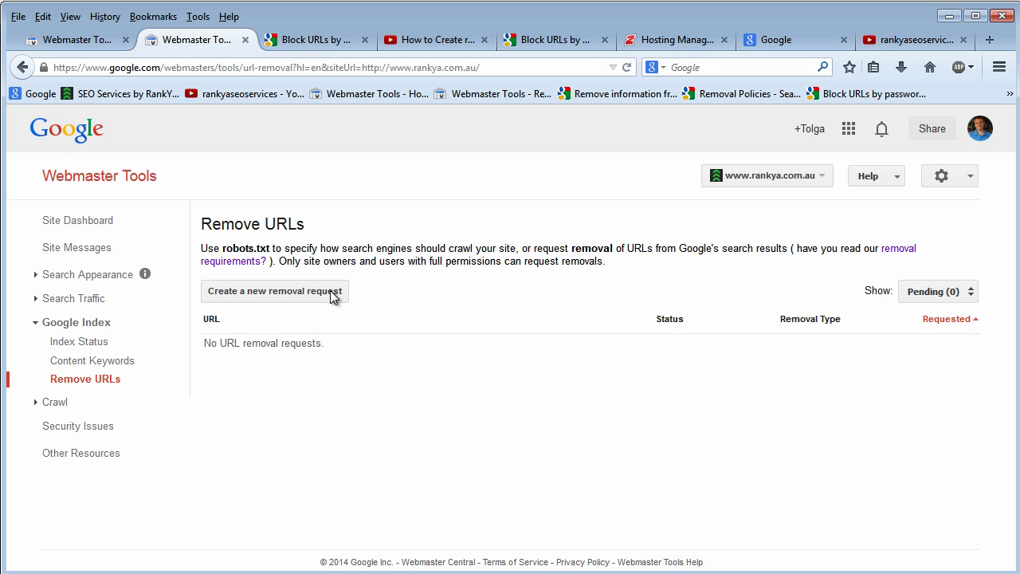
click(266, 295)
click(314, 335)
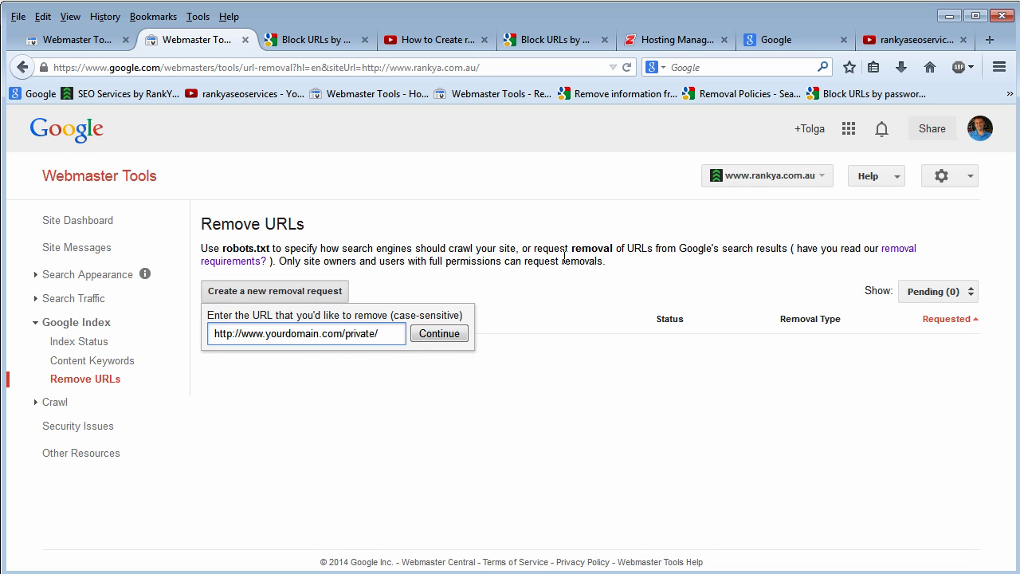
key(Escape)
click(761, 45)
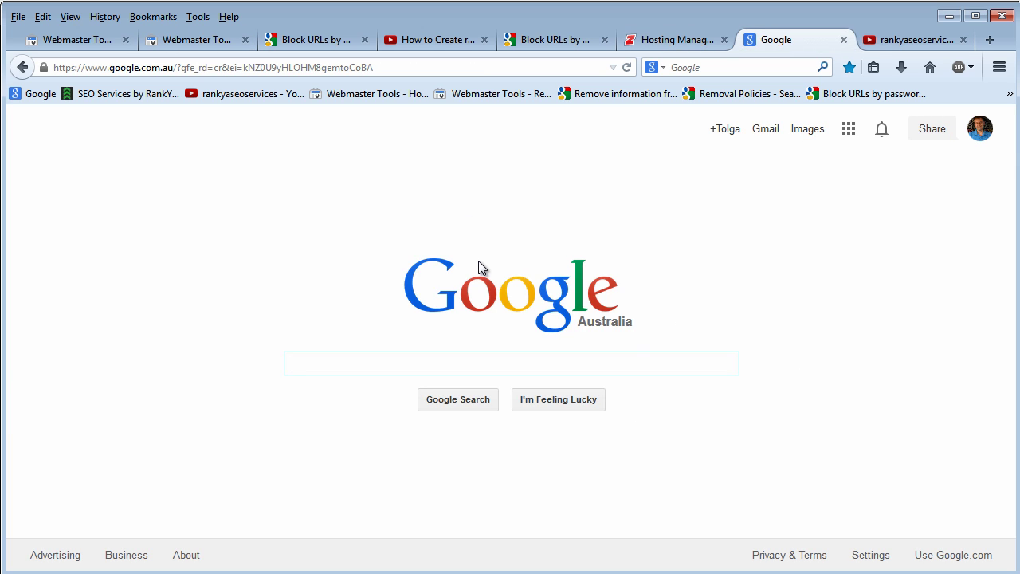
click(199, 39)
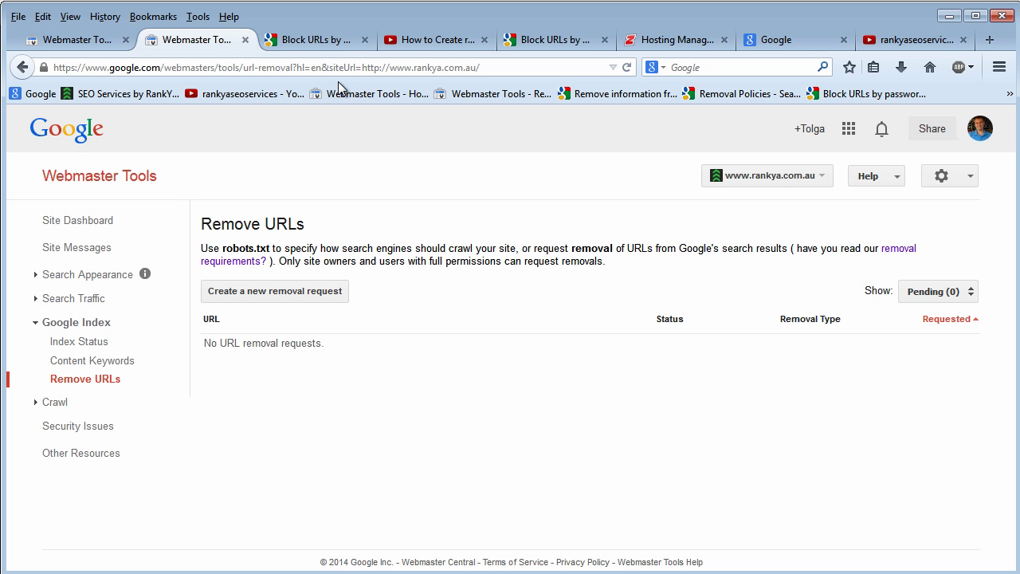
- Highlight the .htaccess file tip in the password-protecting help article
click(308, 40)
click(408, 391)
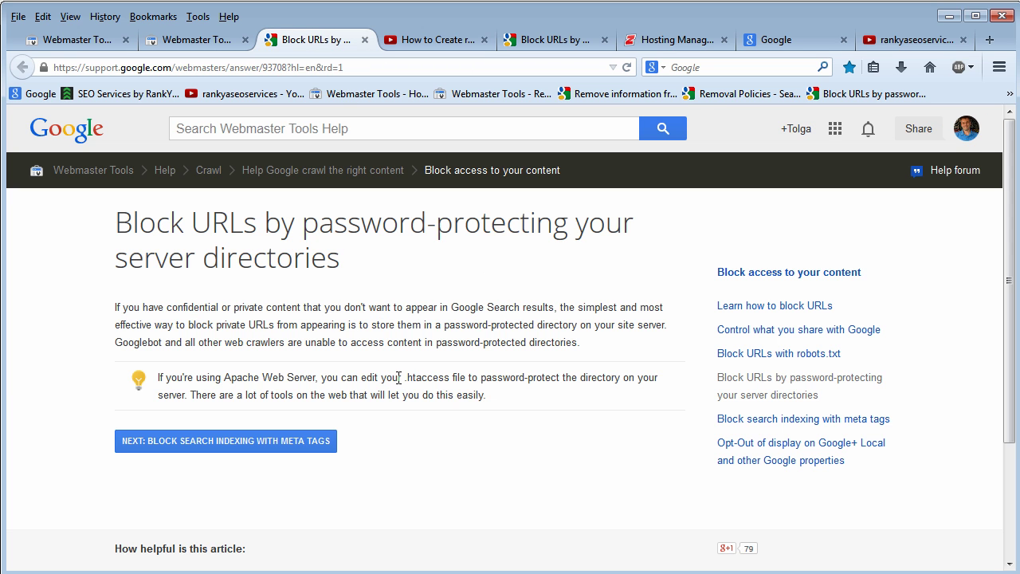
drag(401, 377, 561, 382)
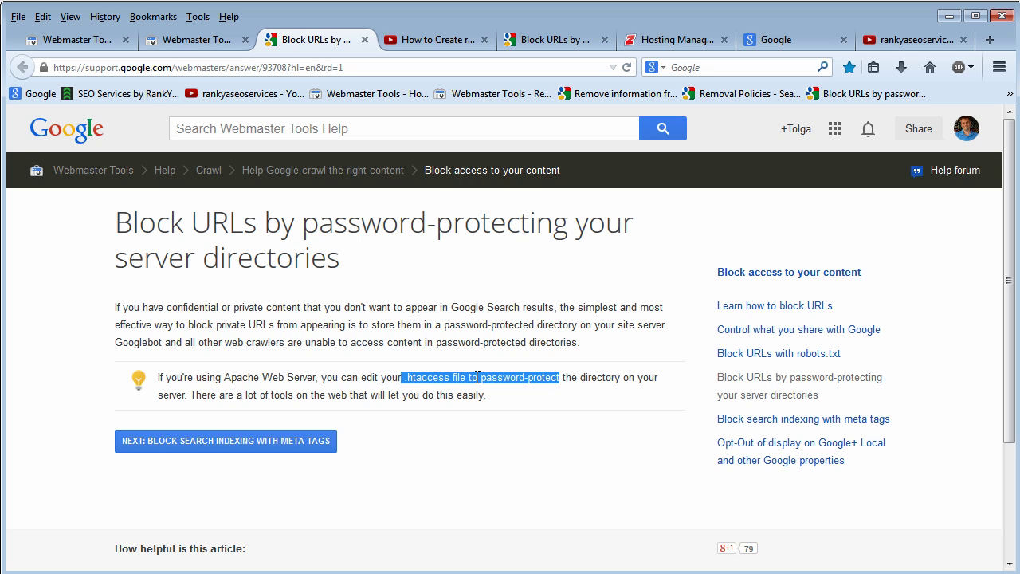
drag(405, 377, 537, 378)
click(532, 378)
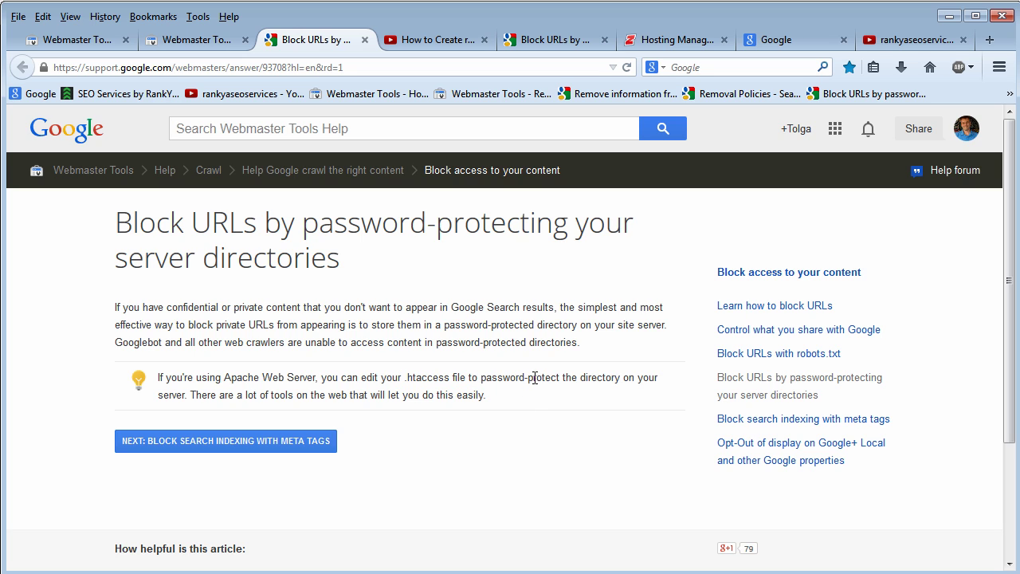
click(931, 40)
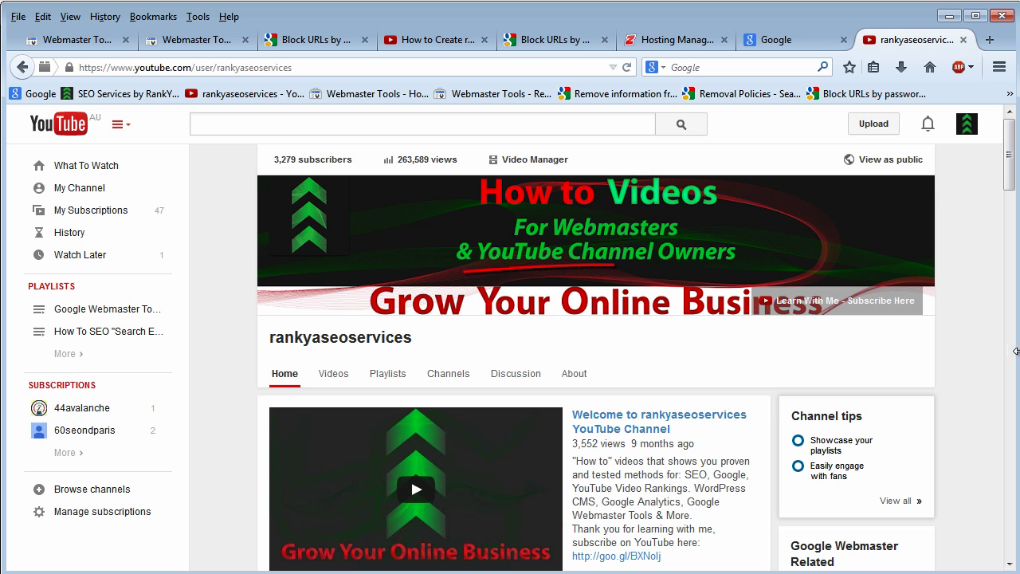